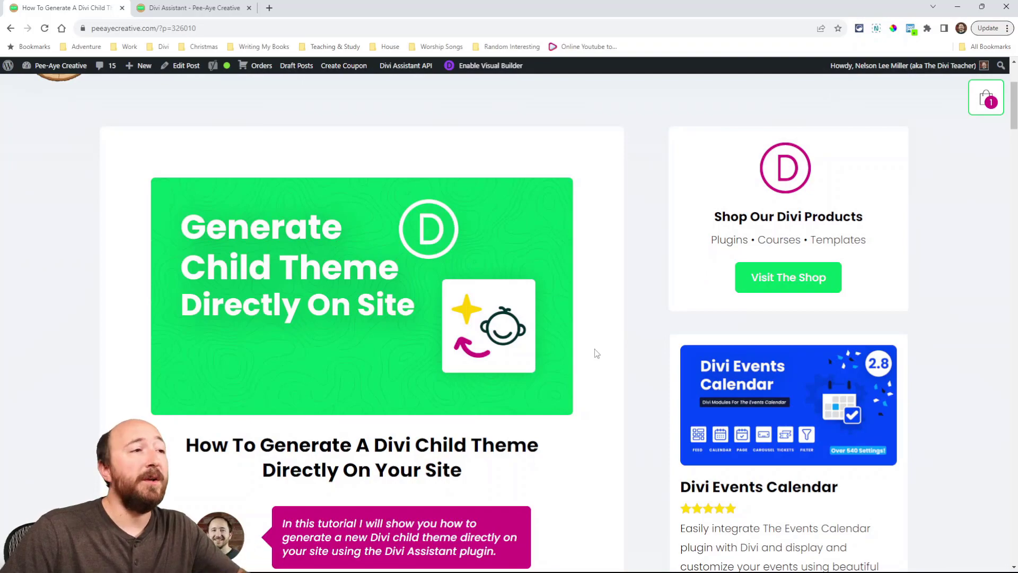
- Scroll the article to 'Some Use Cases For Divi Child Themes', showing Maintain Theme Updates and Preserve Customizations
scroll(596, 354, "down", 10)
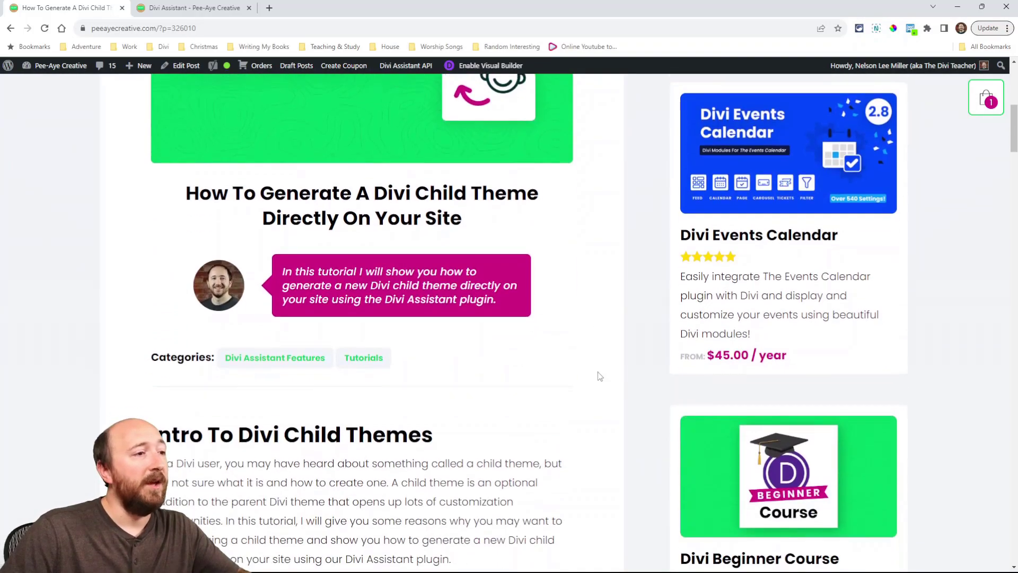
scroll(599, 376, "down", 10)
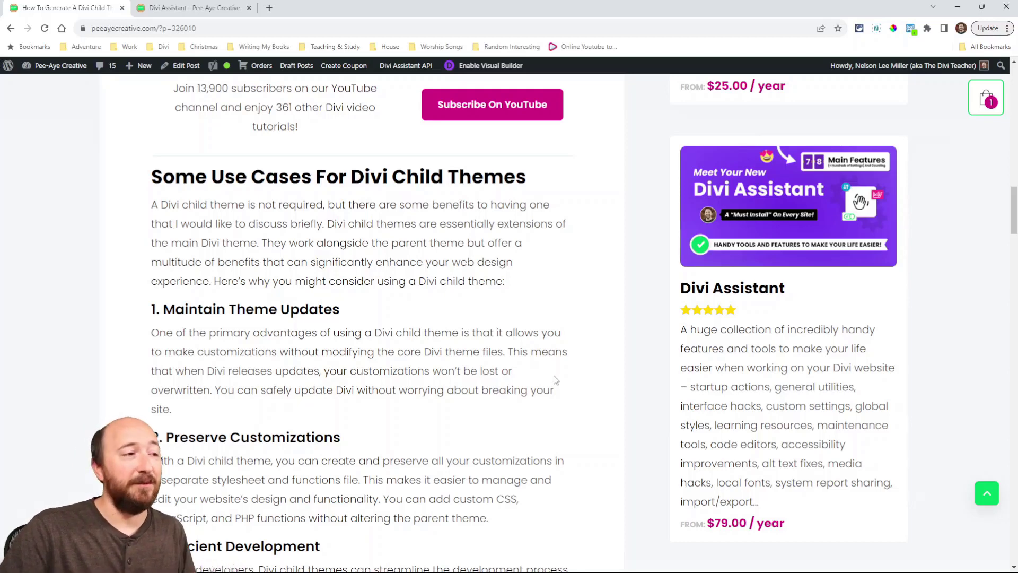
- Scroll past Efficient Development to the 'Community And Resources' and 'Conclusion' sections
scroll(555, 376, "down", 4)
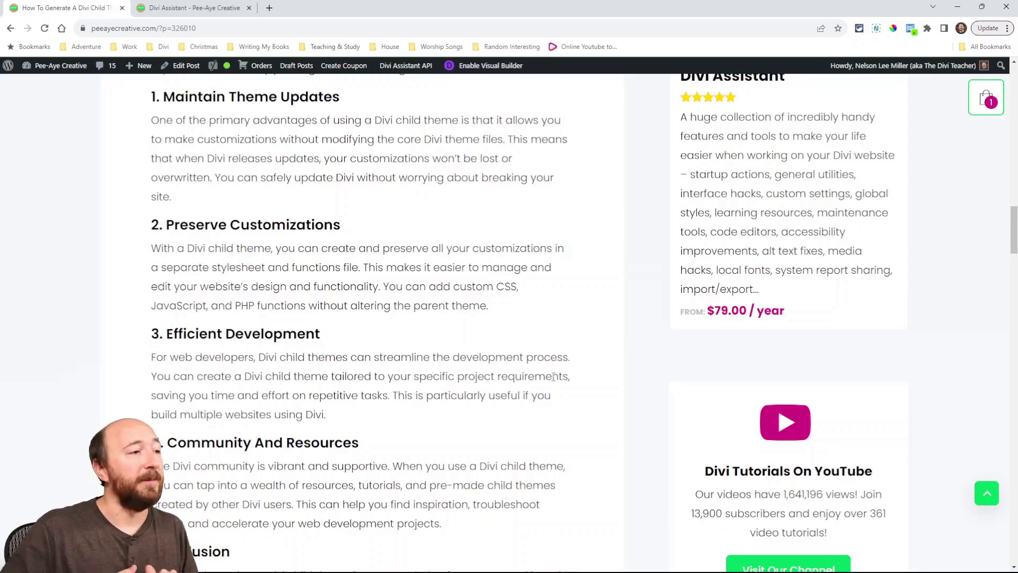
scroll(400, 428, "down", 3)
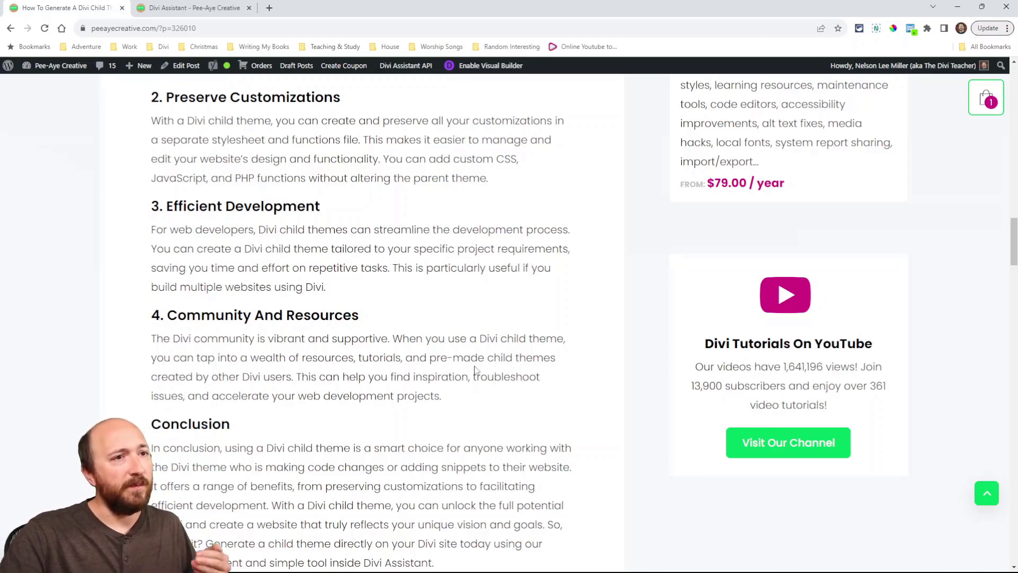
- Scroll to the four-step 'How To Generate A Divi Child Theme Directly On Your Site Using Divi Assistant' guide
scroll(494, 359, "down", 10)
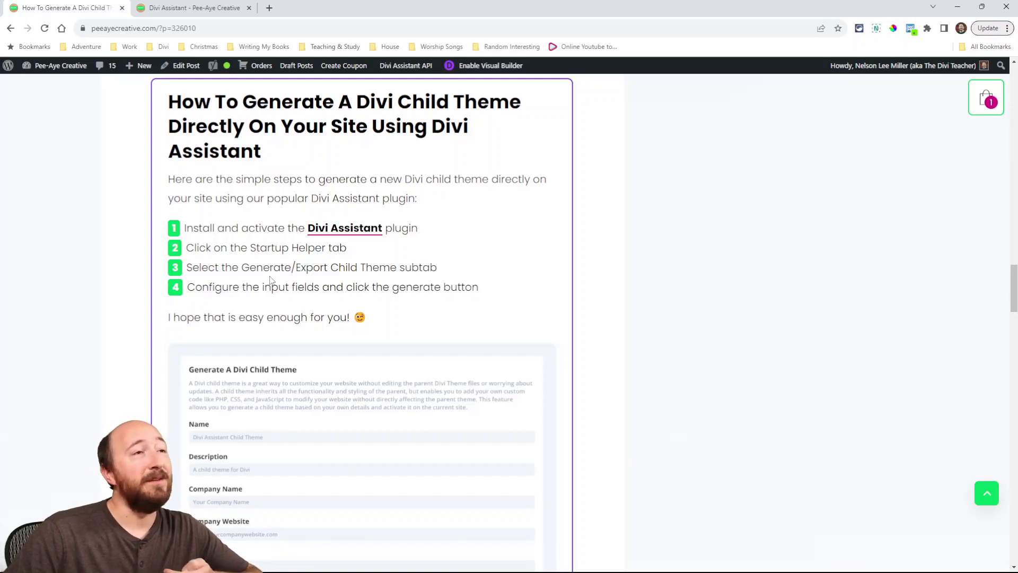
- On the Divi Assistant product page, open the 'instant admin demo' link under 'Get Familiar'
left_click(173, 15)
scroll(256, 306, "down", 2)
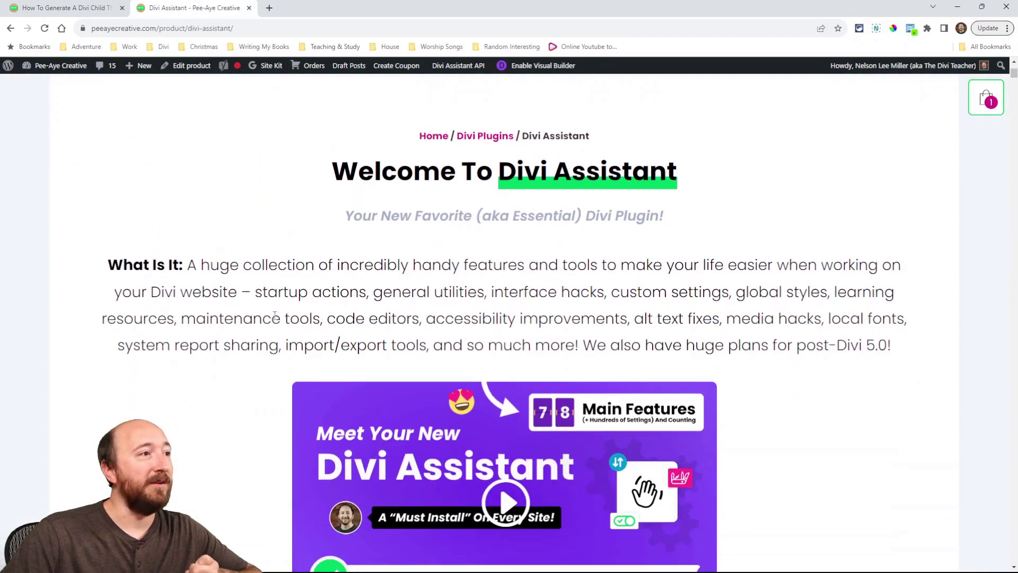
scroll(257, 306, "down", 8)
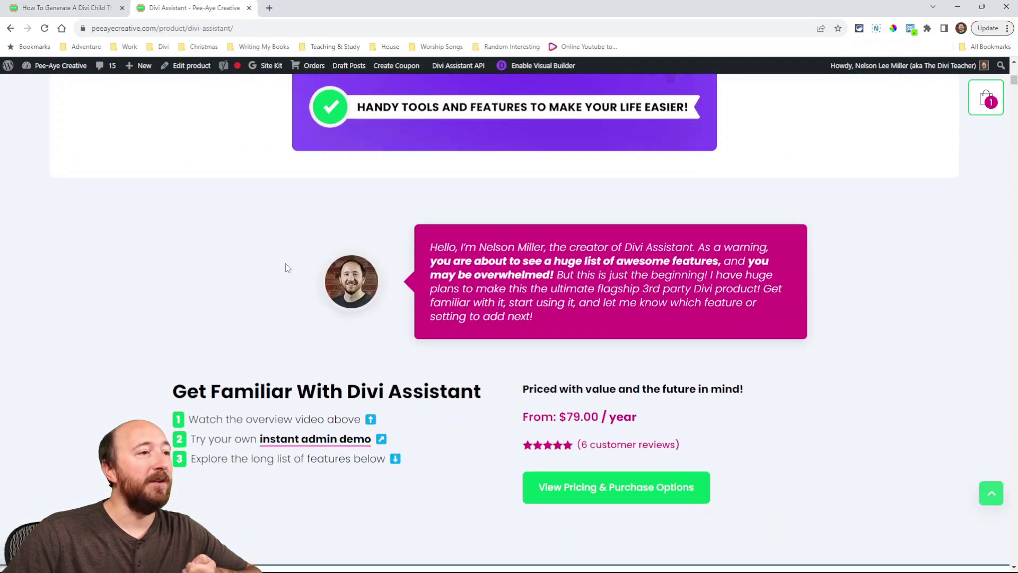
scroll(289, 269, "down", 2)
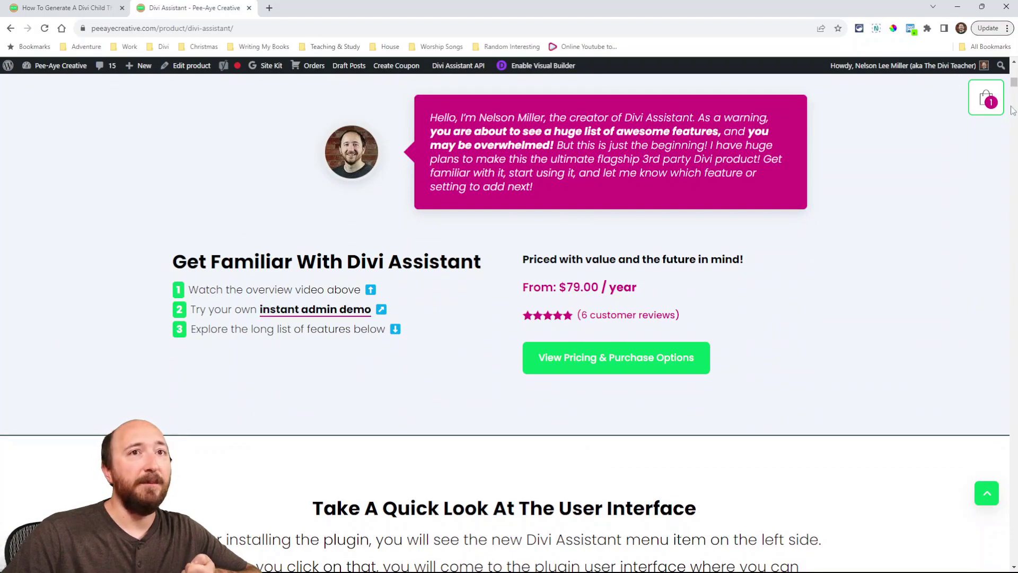
scroll(339, 318, "down", 1)
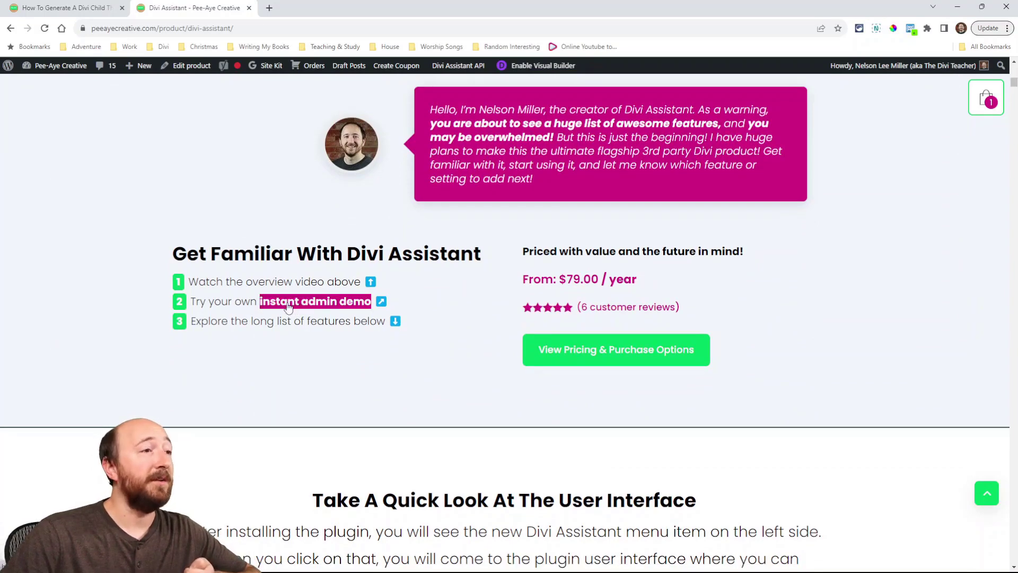
left_click(288, 307)
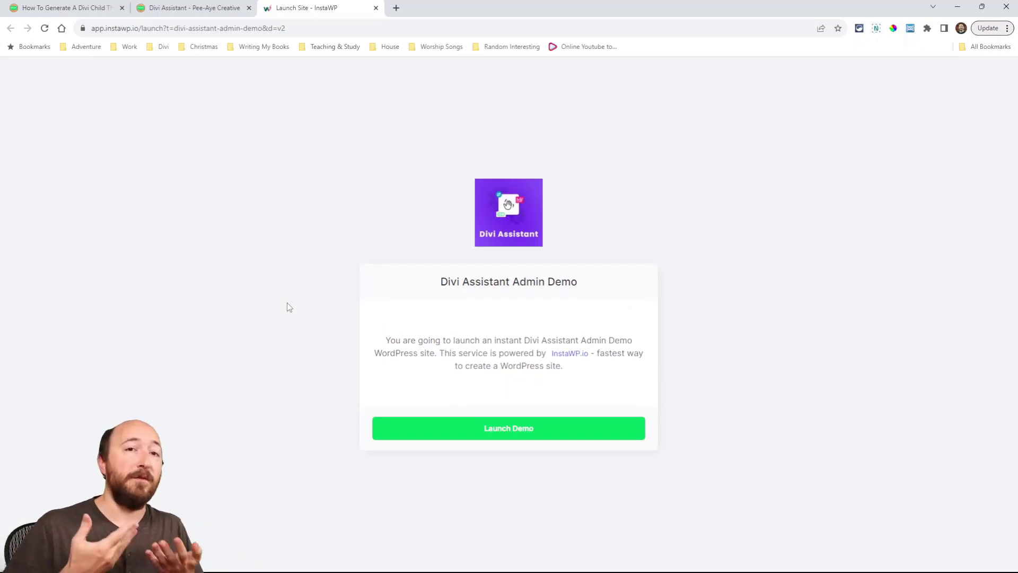
- Launch the Divi Assistant Admin Demo on InstaWP and wait for the site URL and login details
left_click(470, 427)
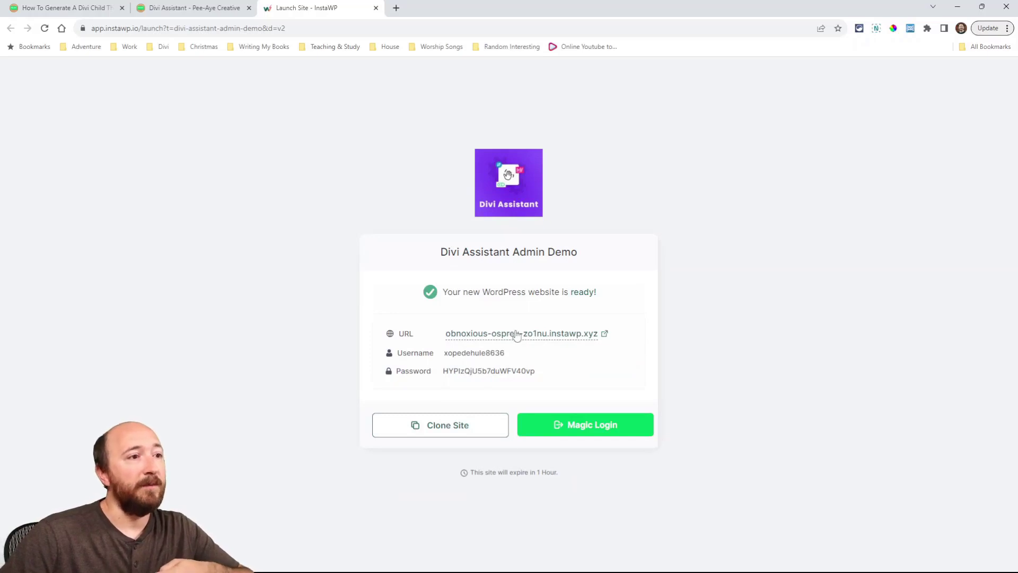
- Log into the demo site with Magic Login and open Divi Assistant's Startup Helper
left_click(577, 428)
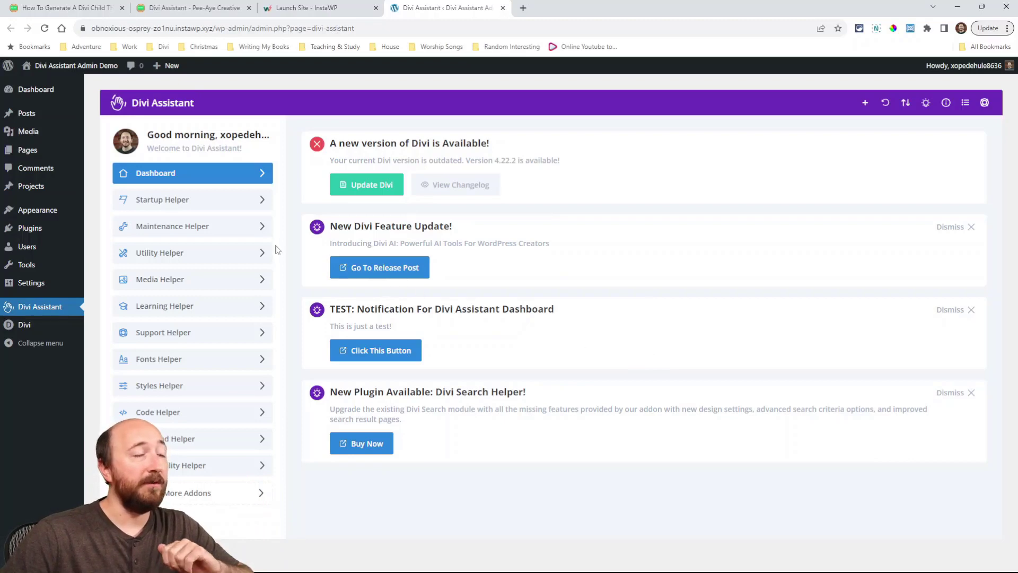
left_click(159, 201)
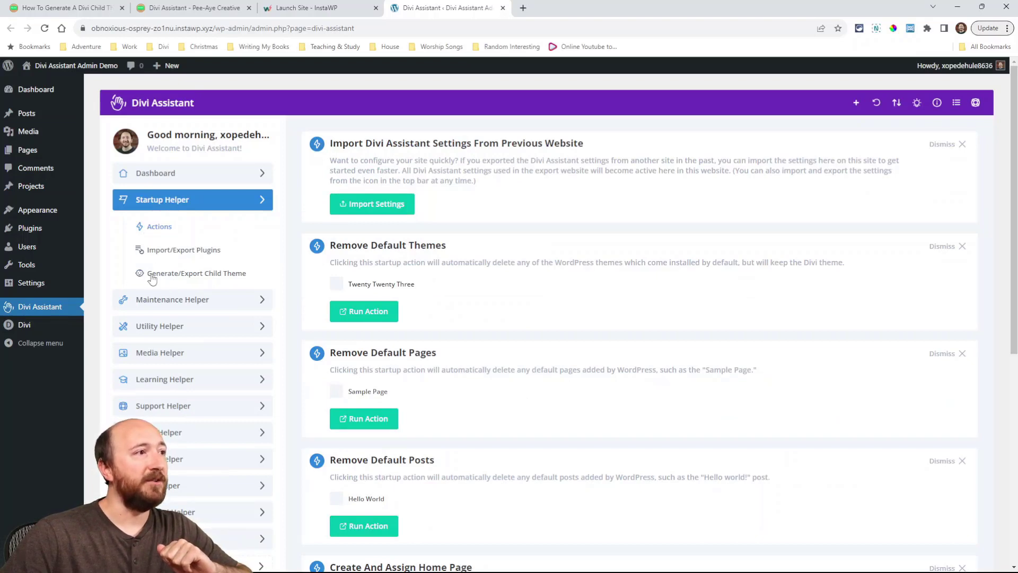
- Open the Generate/Export Child Theme form and review its name, description, Pee-Aye Creative company details and version 1.0.0
left_click(210, 277)
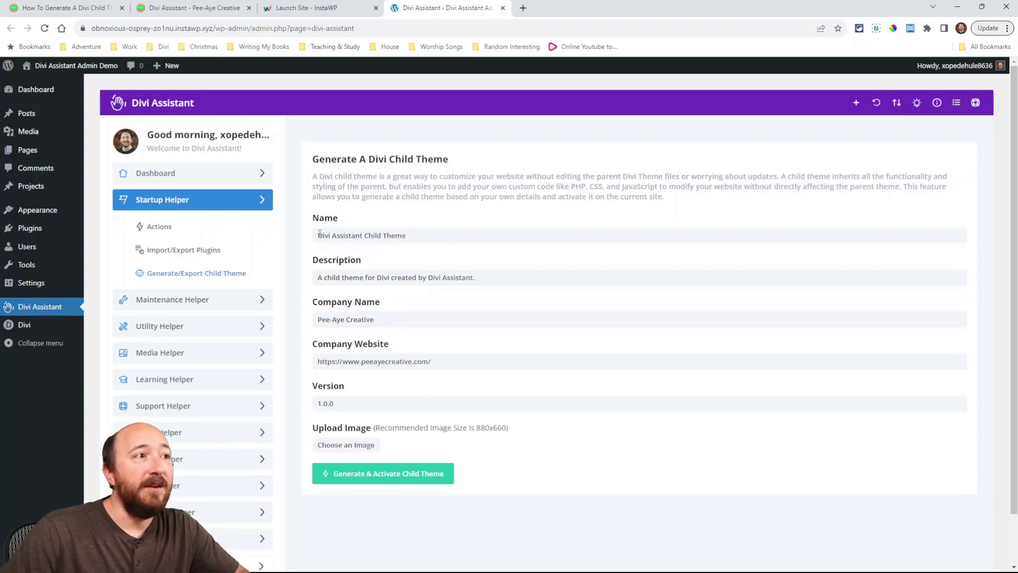
left_click_drag(319, 234, 408, 235)
left_click(391, 240)
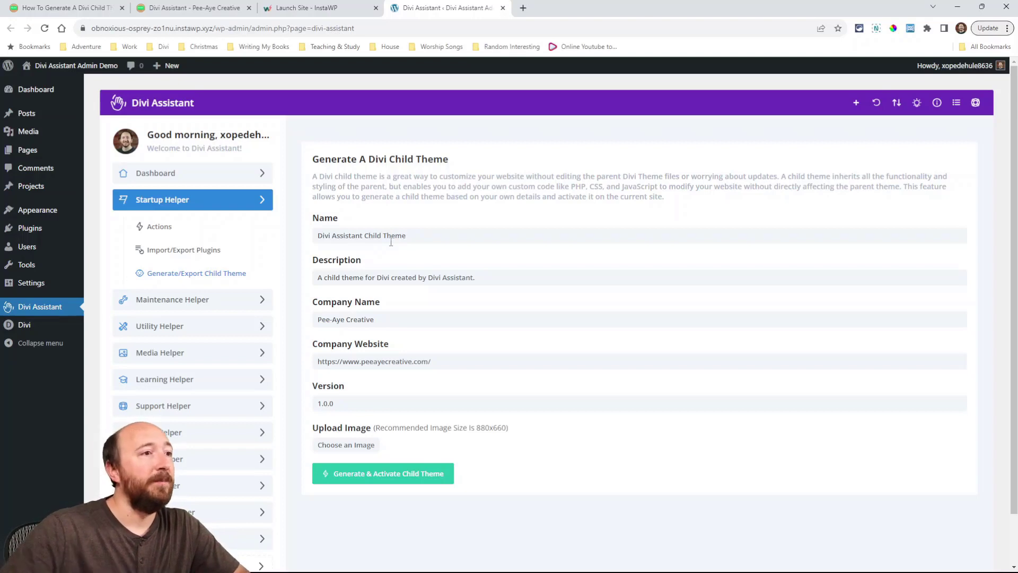
left_click_drag(321, 282, 476, 279)
left_click(422, 277)
left_click_drag(369, 319, 304, 320)
left_click(340, 318)
triple_click(380, 359)
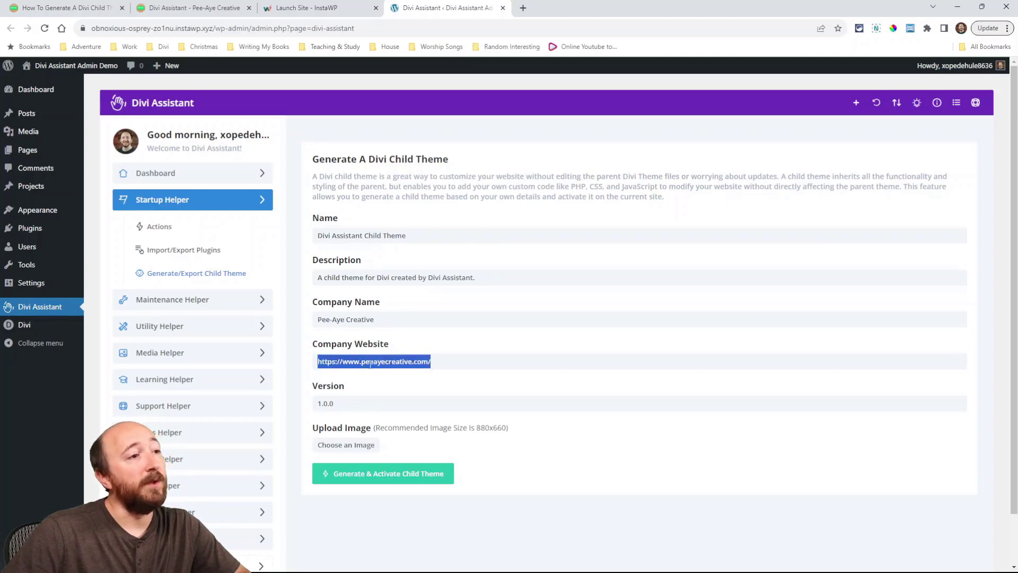
left_click(370, 362)
left_click_drag(326, 403, 306, 409)
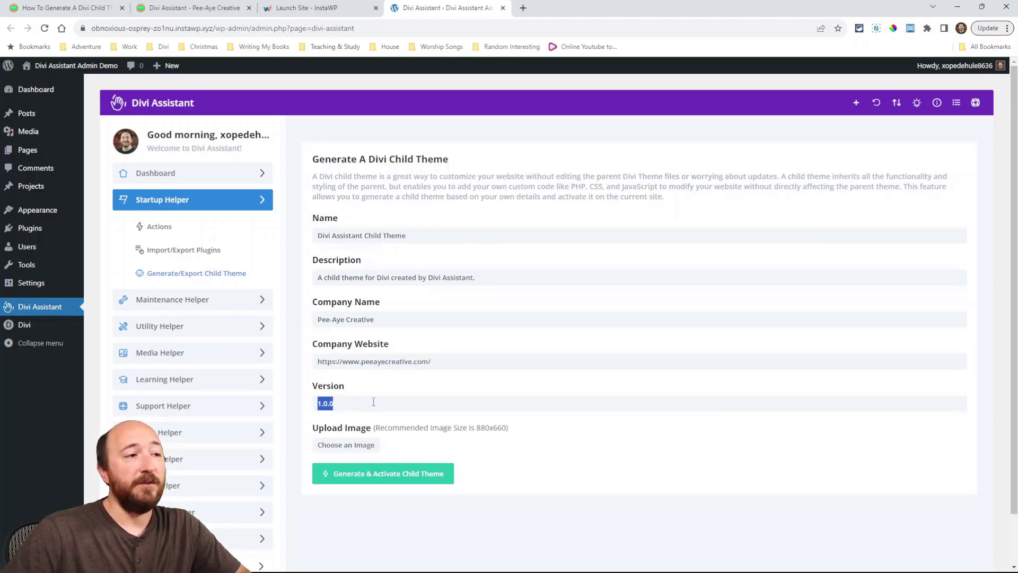
left_click(389, 400)
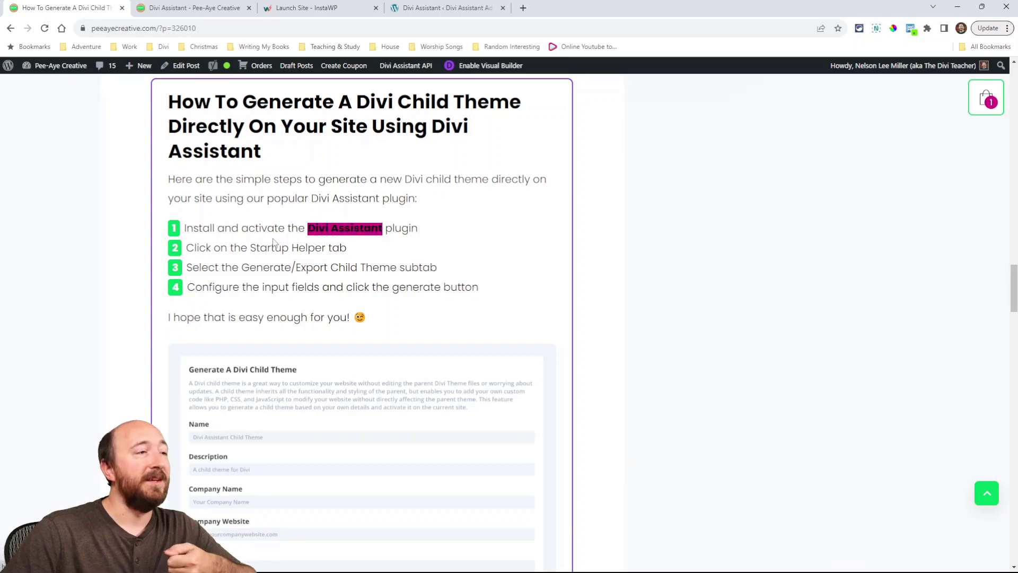
- Highlight the tutorial's Startup Helper and Generate/Export Child Theme steps, then return to the admin form
left_click_drag(250, 248, 330, 249)
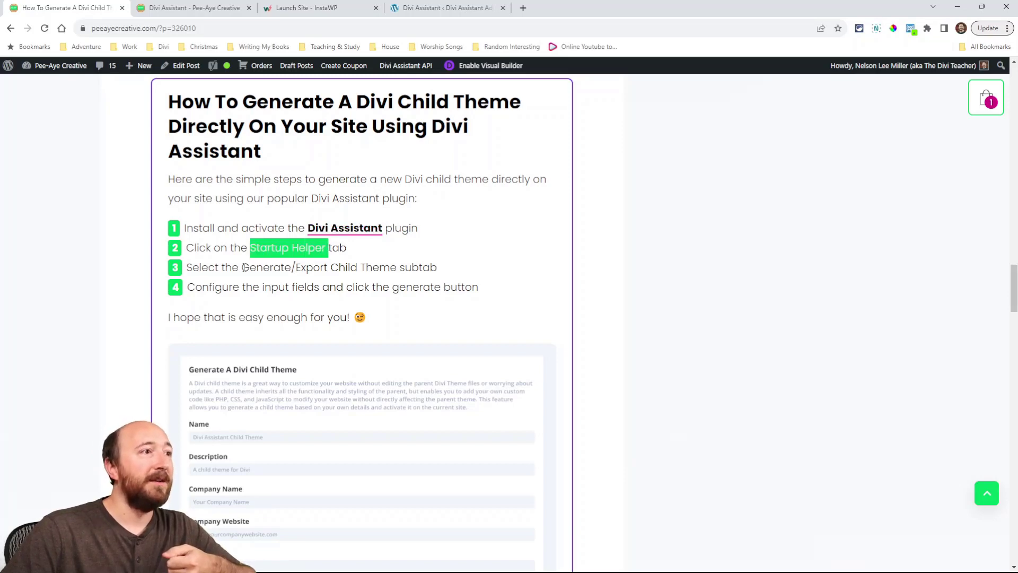
left_click_drag(244, 267, 402, 266)
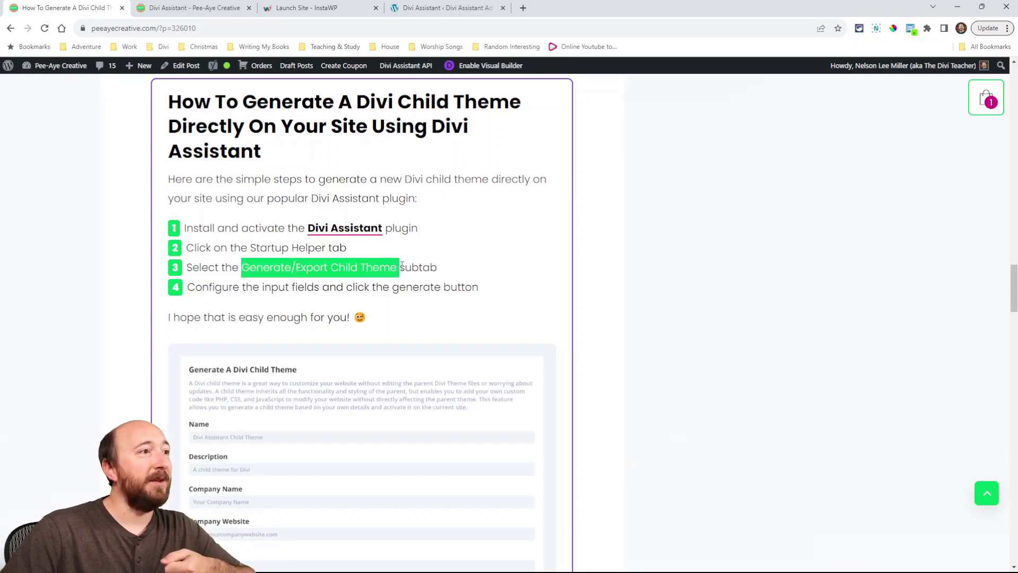
left_click(281, 299)
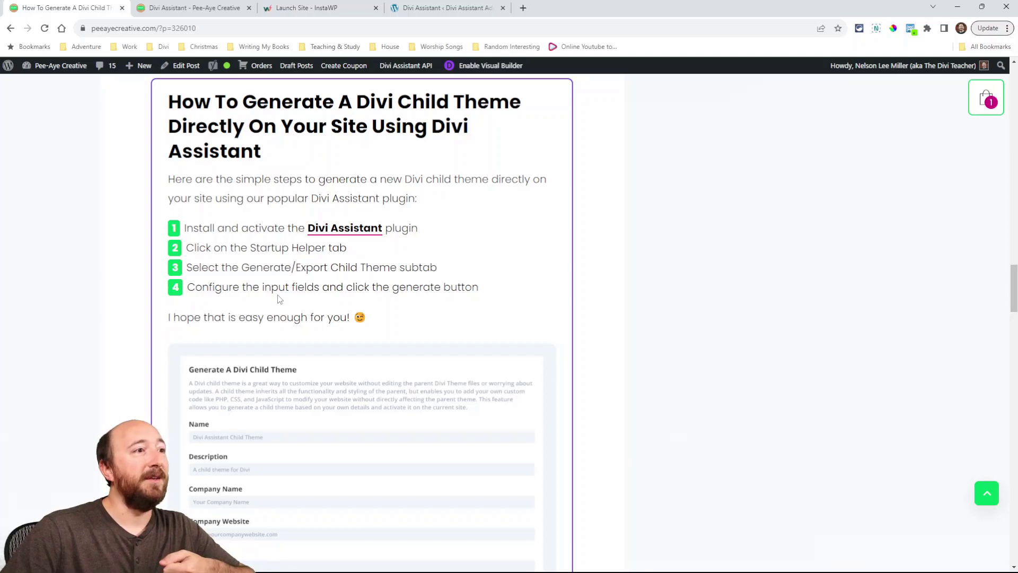
left_click(413, 6)
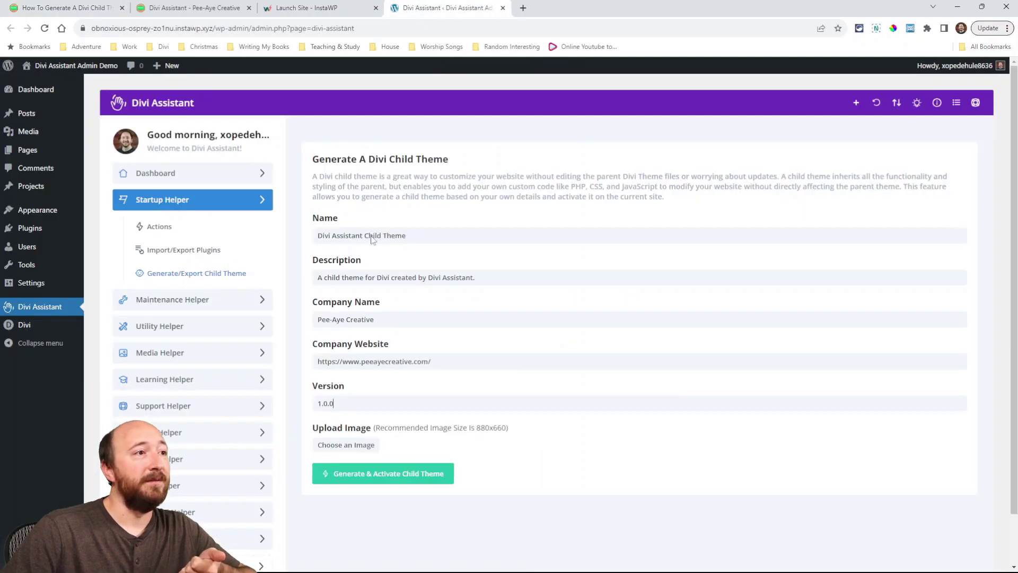
- Create the Divi Assistant Child Theme with the Generate & Activate Child Theme button
left_click(364, 480)
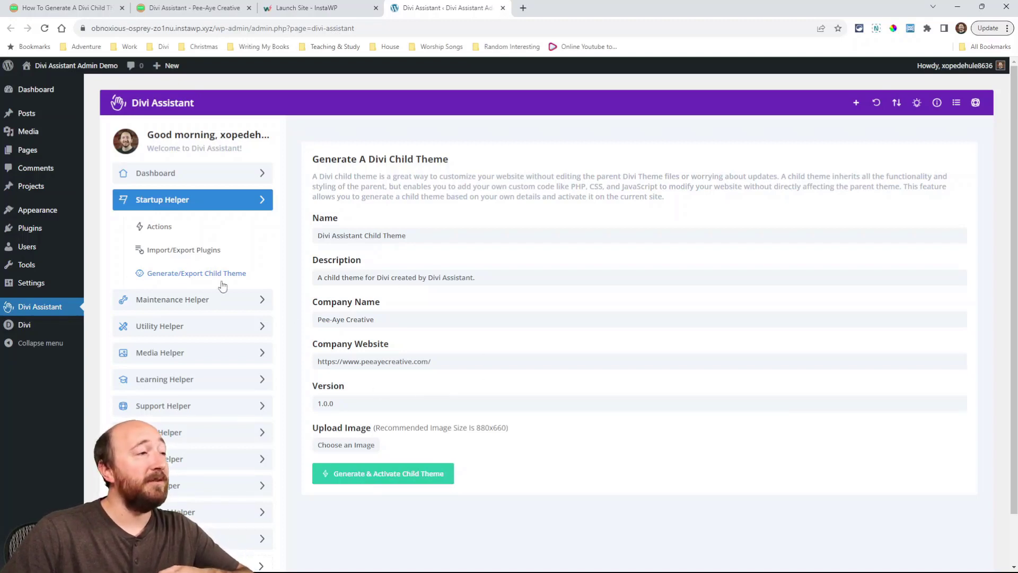
mouse_move(48, 210)
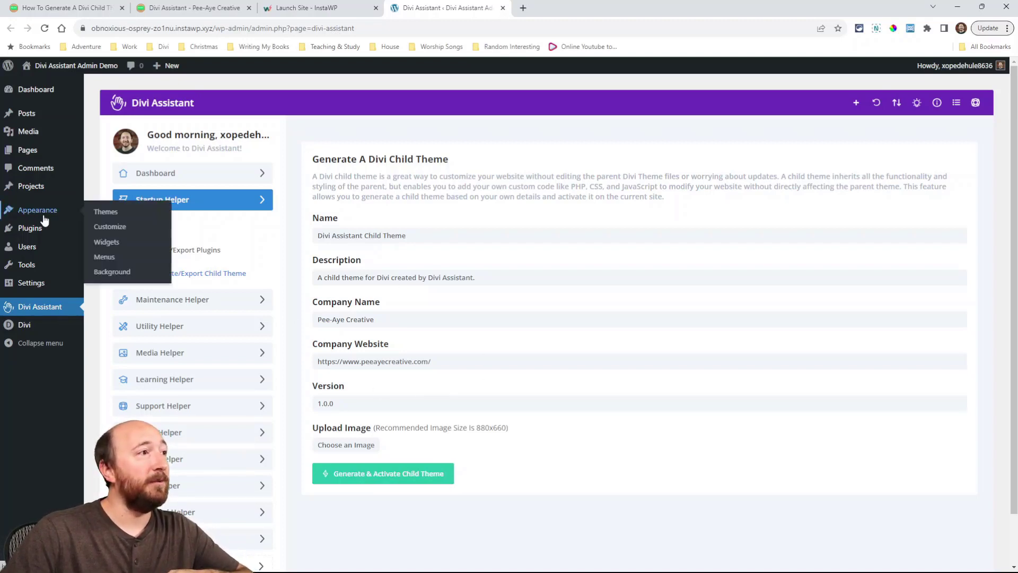
- Confirm Divi Assistant Child Theme is active under Appearance > Themes, then return to the Divi Assistant dashboard
left_click(101, 212)
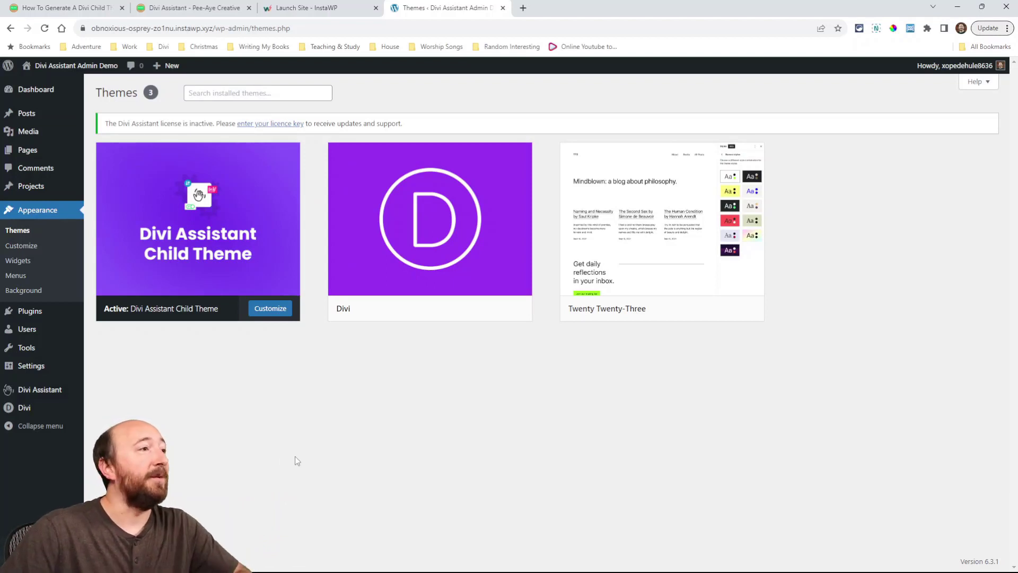
mouse_move(199, 278)
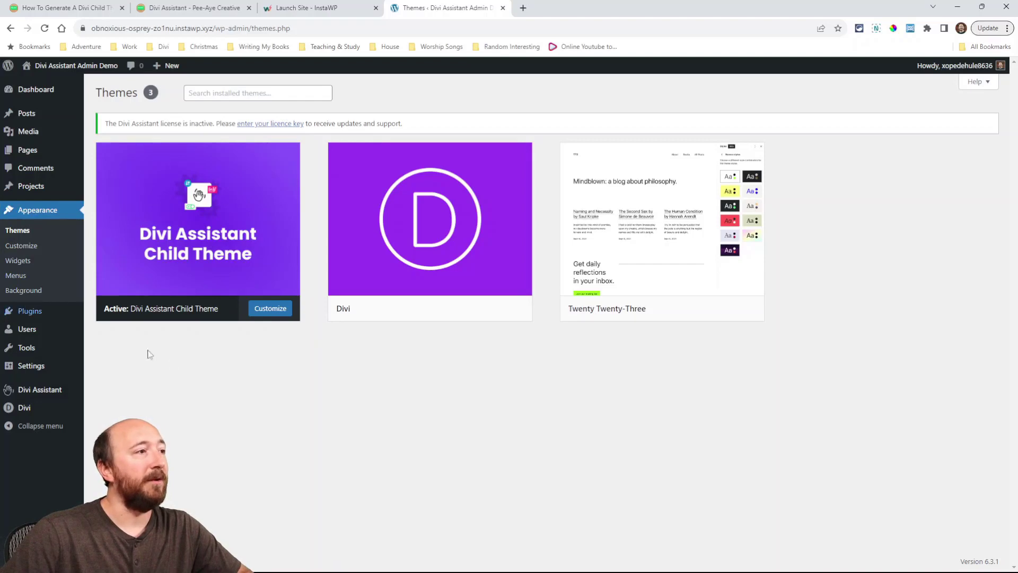
mouse_move(223, 222)
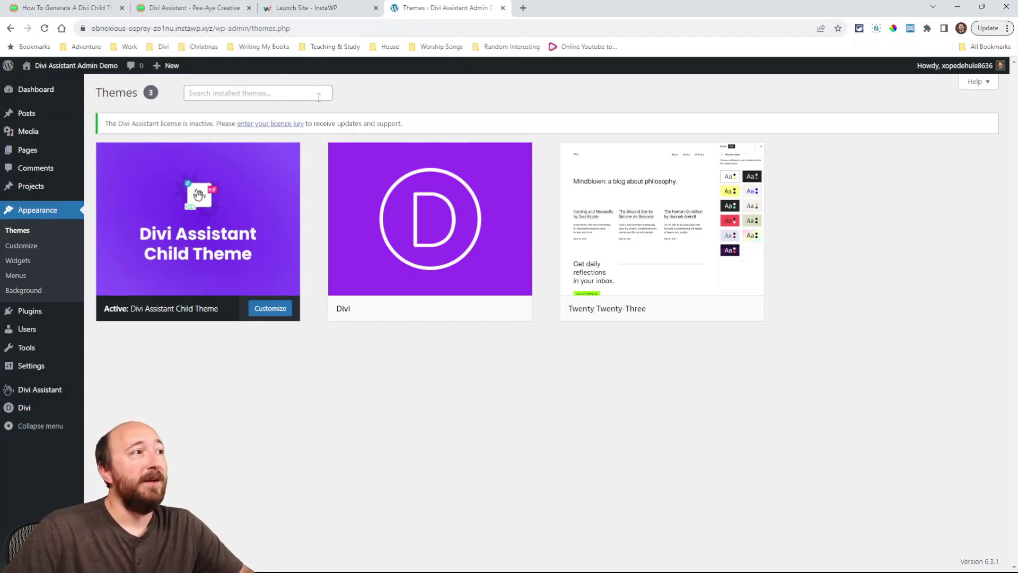
left_click(46, 390)
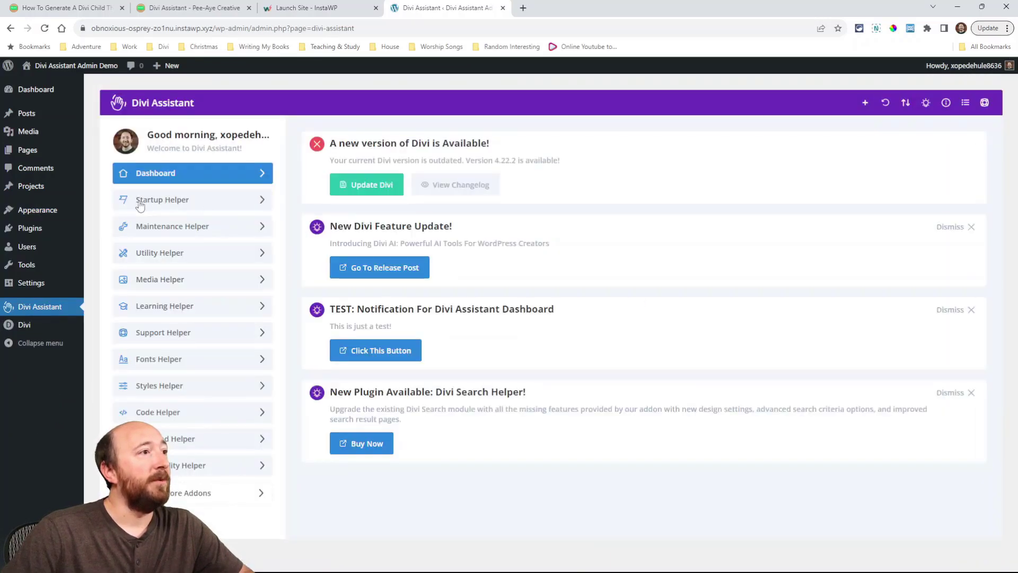
- Show Startup Helper's Generate/Export Child Theme page with the Export Active Child Theme tool
left_click(140, 204)
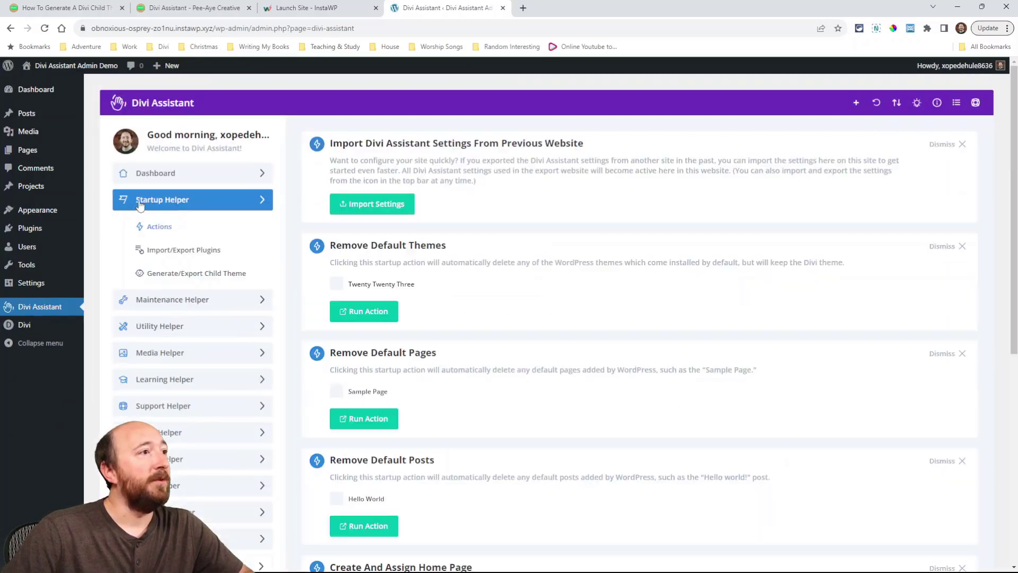
left_click(179, 276)
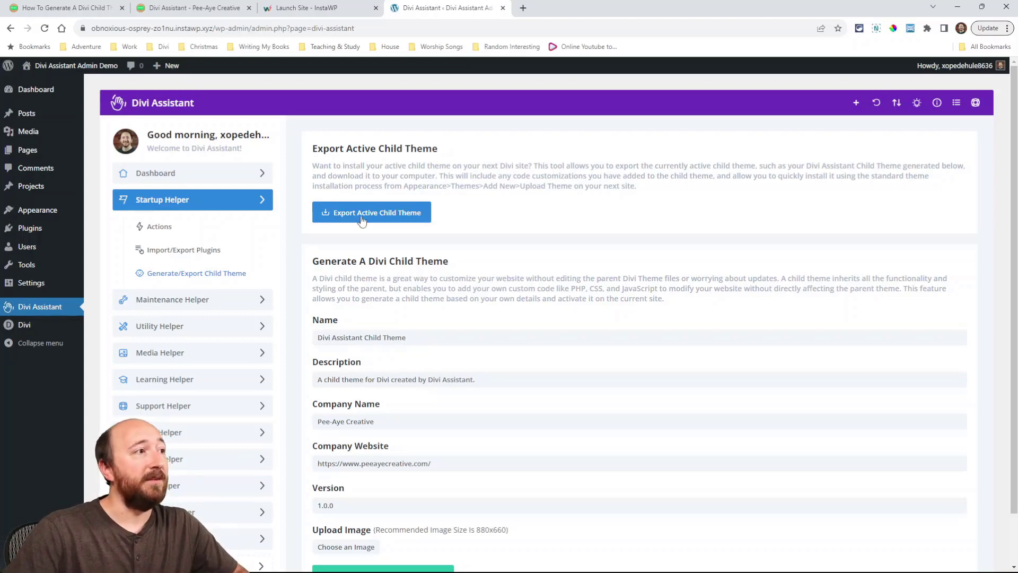
- Open Appearance > Themes to view Divi Assistant Child Theme as the active theme
mouse_move(29, 212)
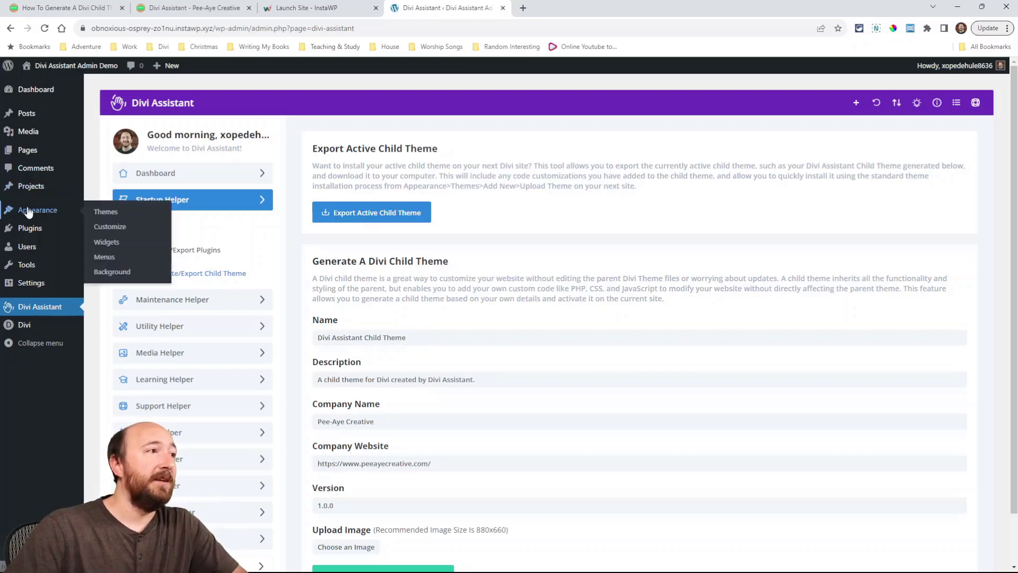
left_click(106, 212)
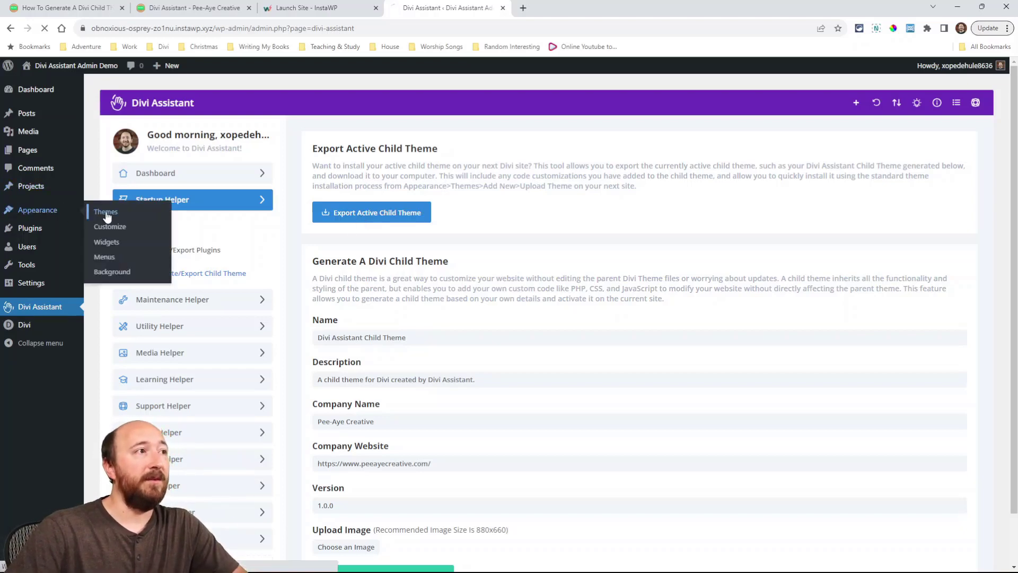